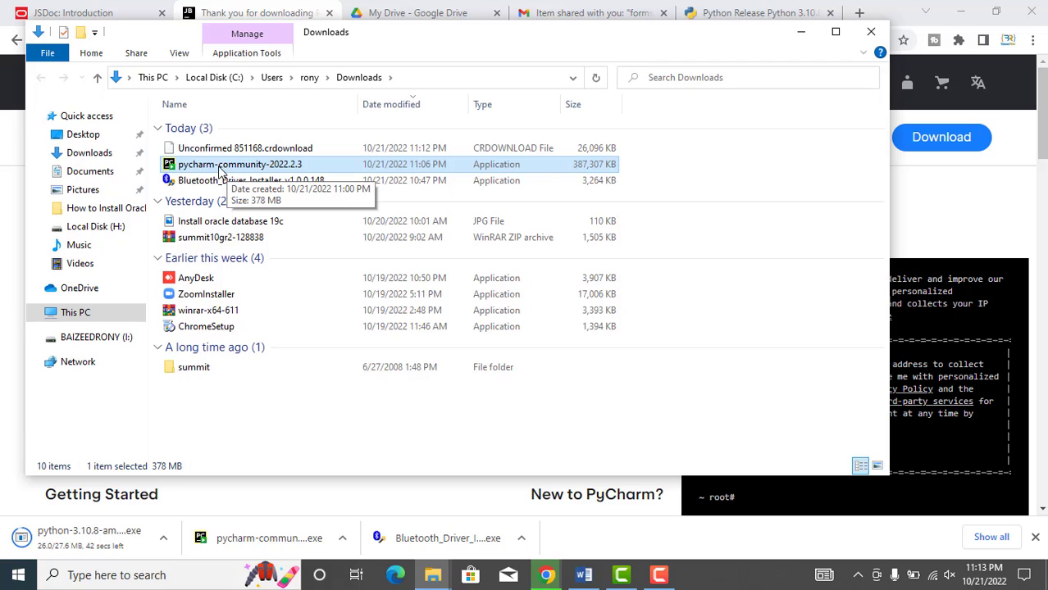
Run the pycharm-community-2022.2.3 installer as administrator and accept the default install location
{"action": "right_click", "coordinate": [219, 168]}
{"action": "left_click", "coordinate": [254, 194]}
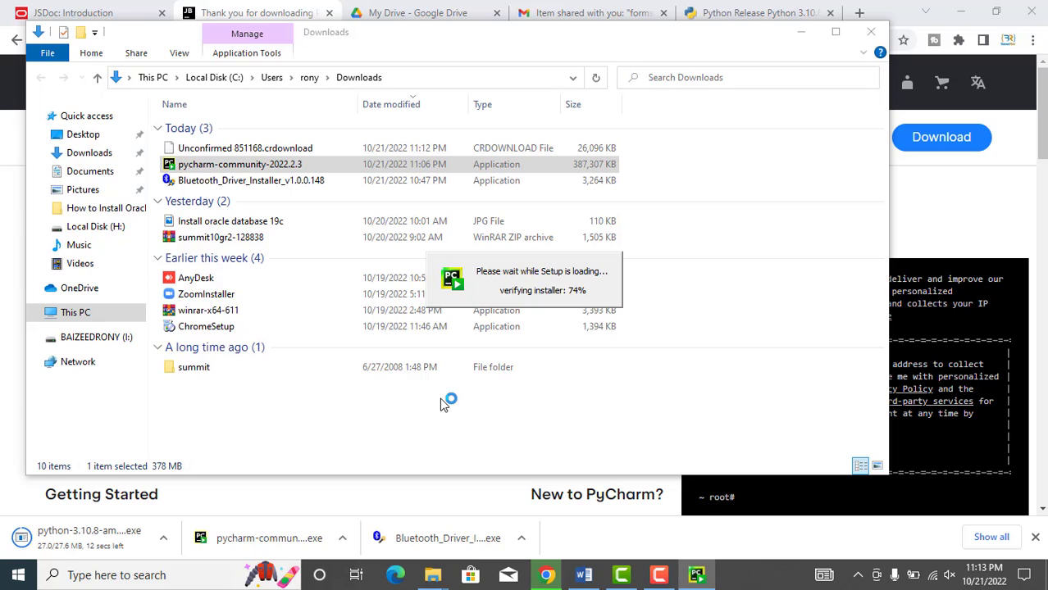
{"action": "left_click", "coordinate": [611, 410]}
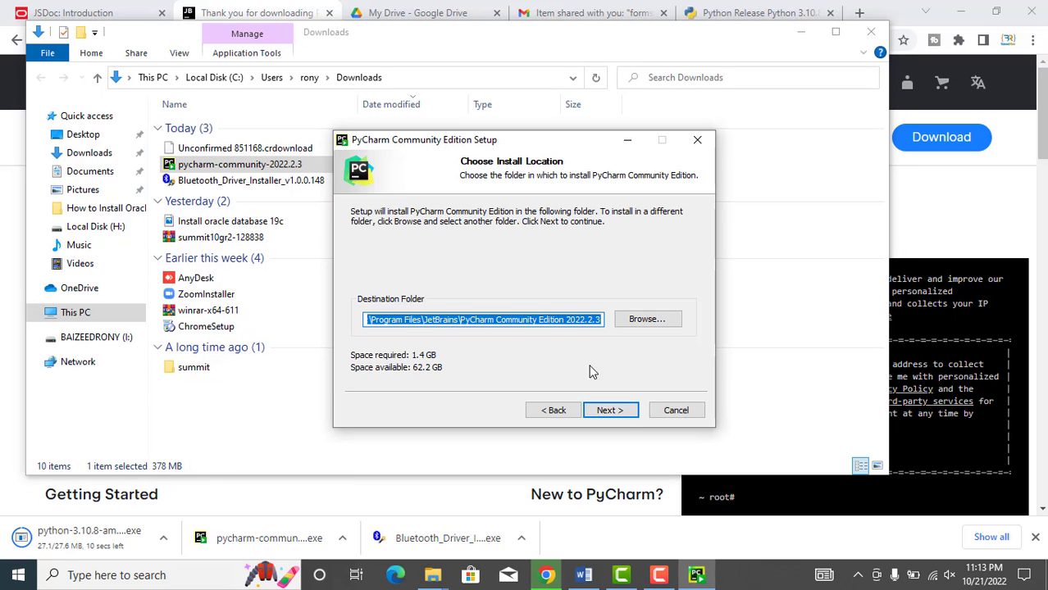
{"action": "left_click", "coordinate": [606, 410]}
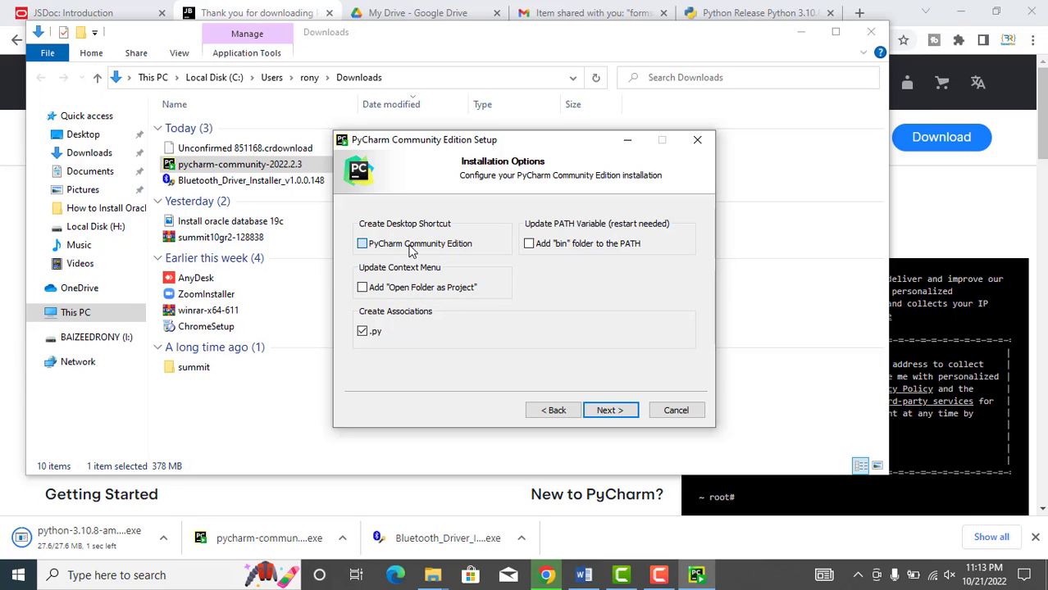
Enable the desktop shortcut and adding the "bin" folder to the PATH, and start installing with the JetBrains Start Menu folder
{"action": "left_click", "coordinate": [560, 247]}
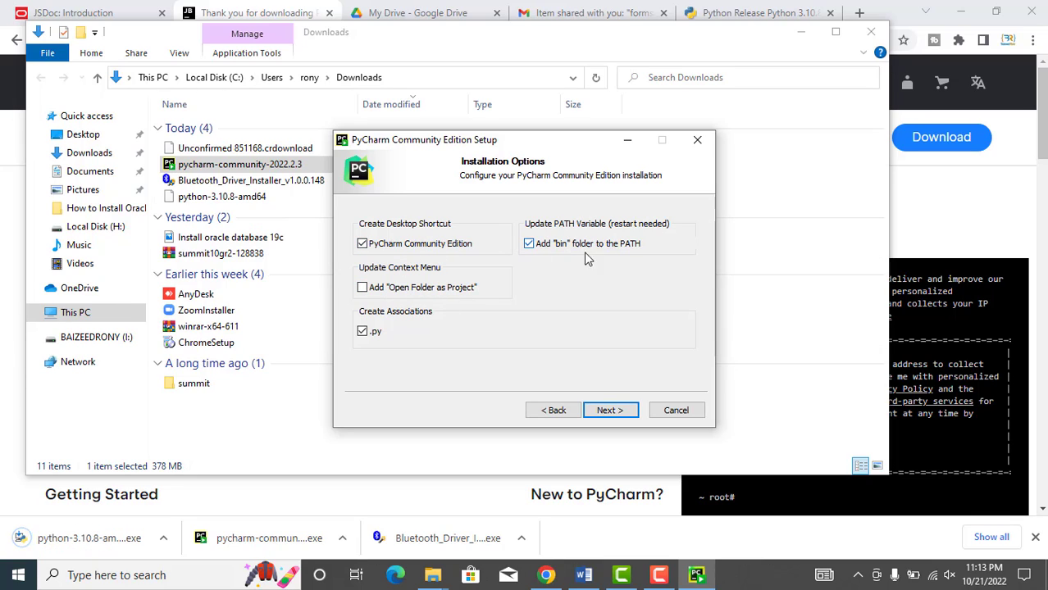
{"action": "left_click", "coordinate": [606, 410]}
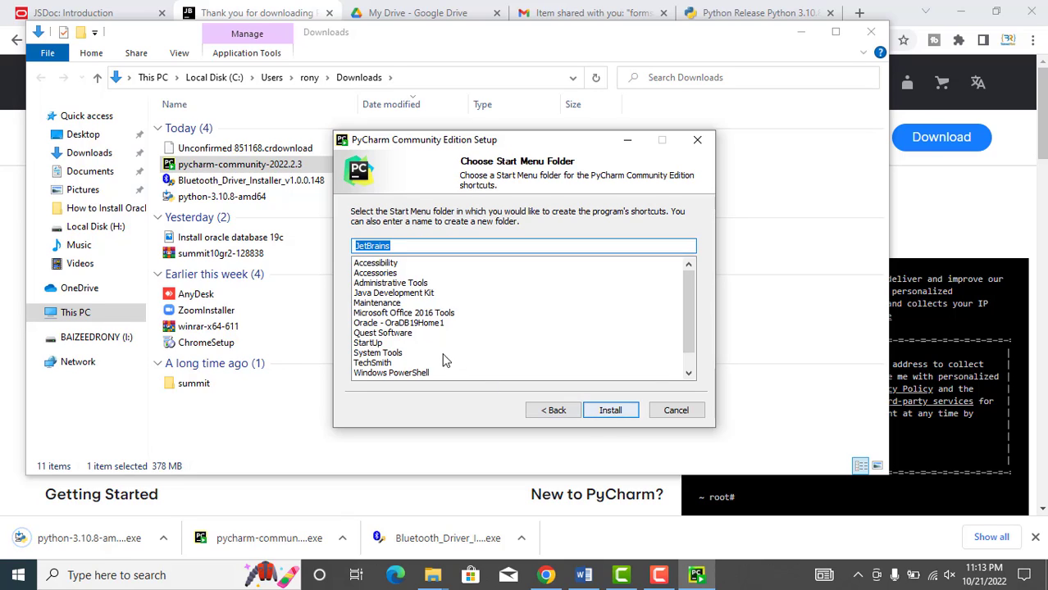
{"action": "left_click", "coordinate": [618, 408]}
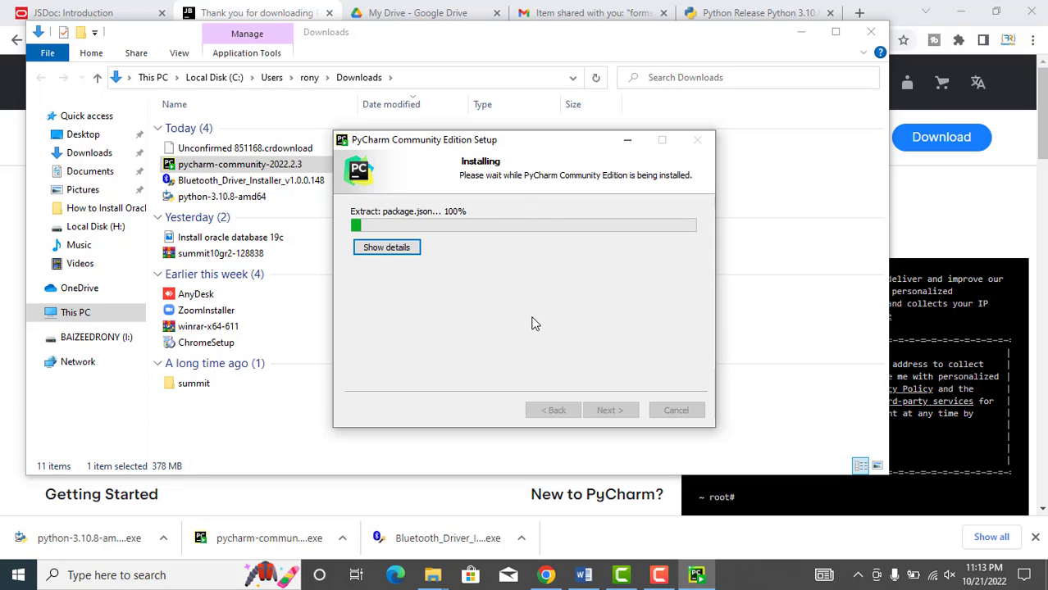
Switch to Chrome, open GitHub in a new browser tab and sign in with the saved account credentials
{"action": "left_click", "coordinate": [881, 12]}
{"action": "left_click", "coordinate": [860, 12]}
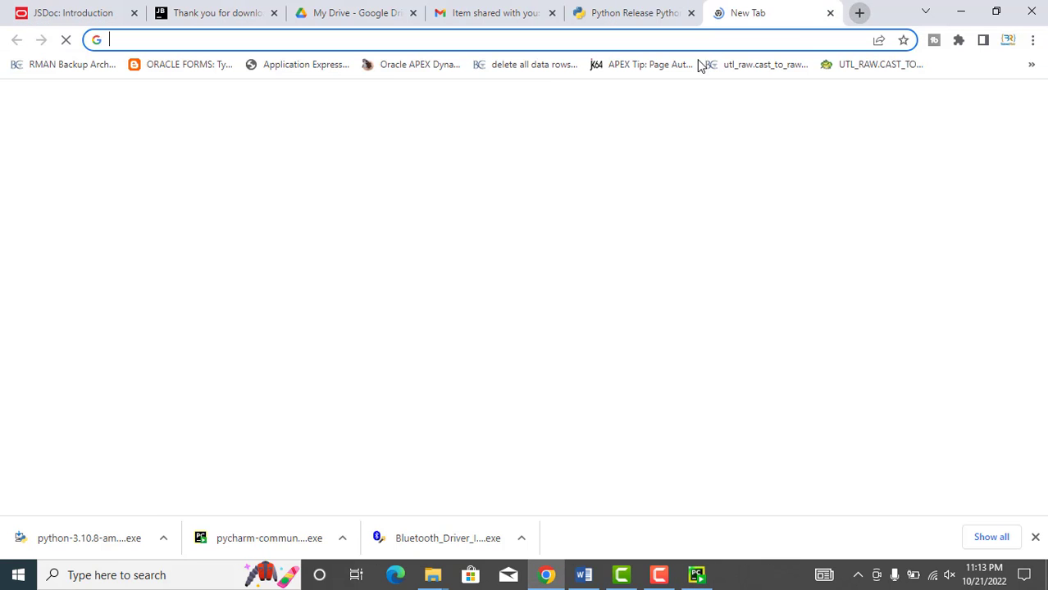
{"action": "type", "text": "gi"}
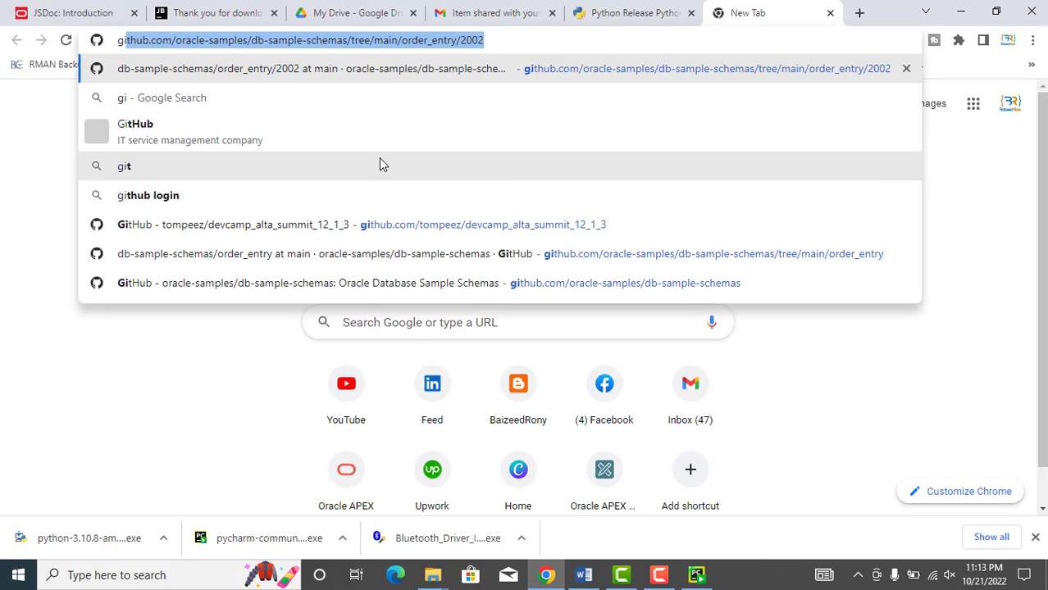
{"action": "key", "text": "Return"}
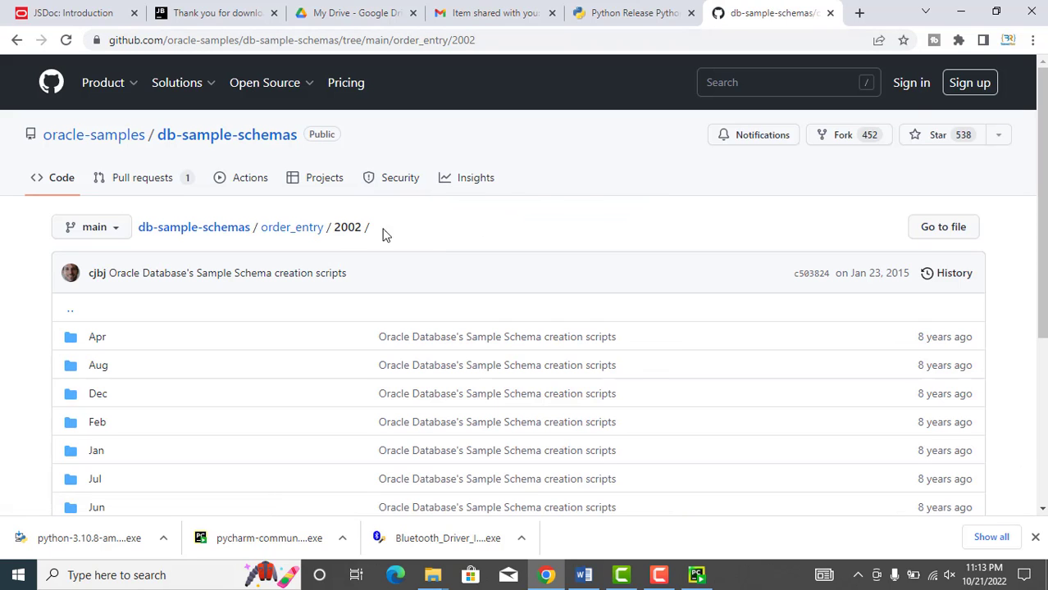
{"action": "left_click", "coordinate": [898, 89]}
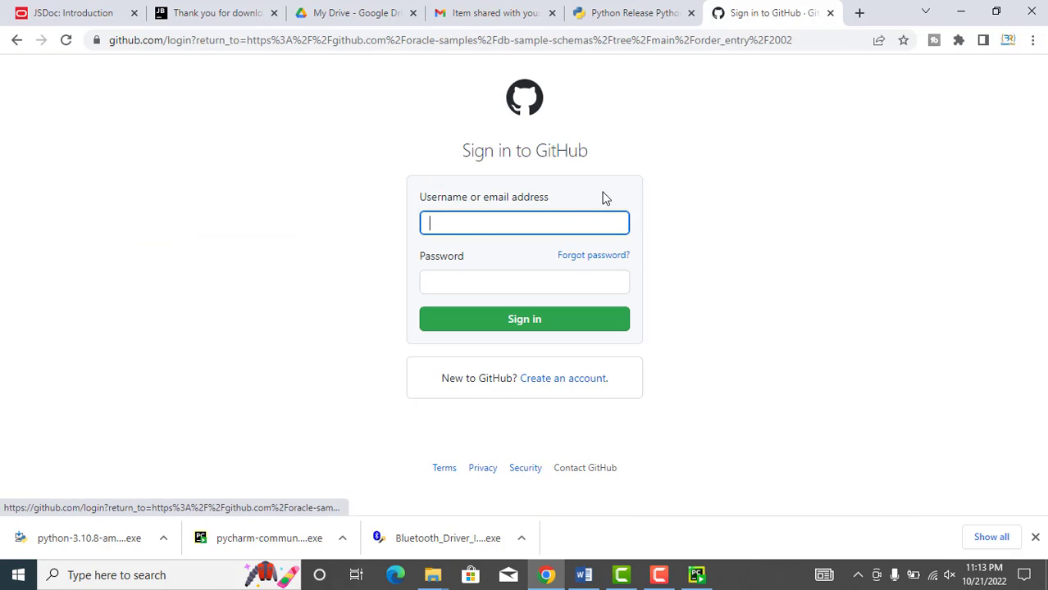
{"action": "left_click", "coordinate": [498, 324]}
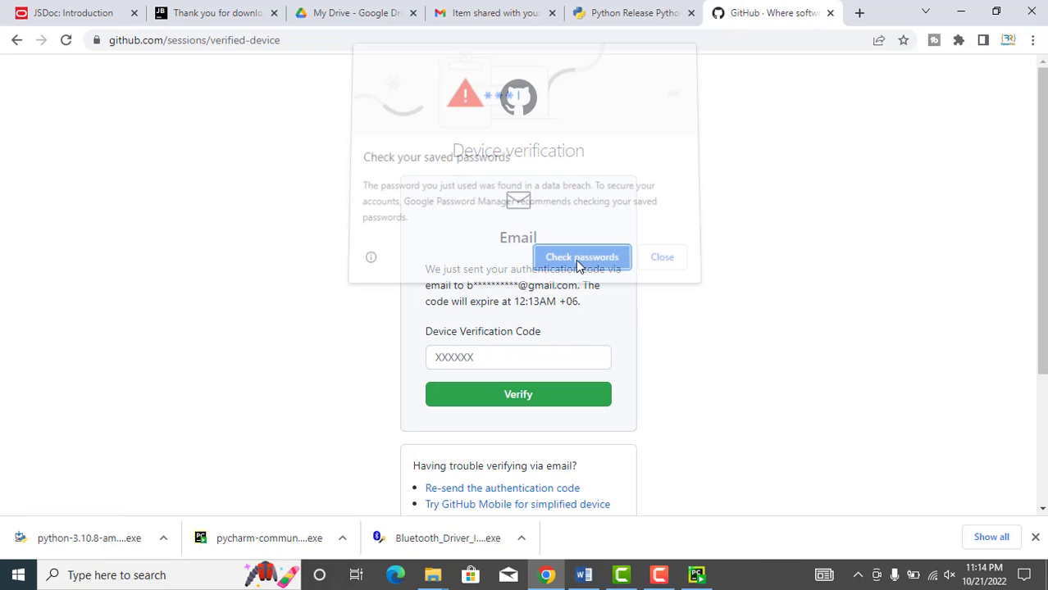
{"action": "left_click", "coordinate": [572, 261]}
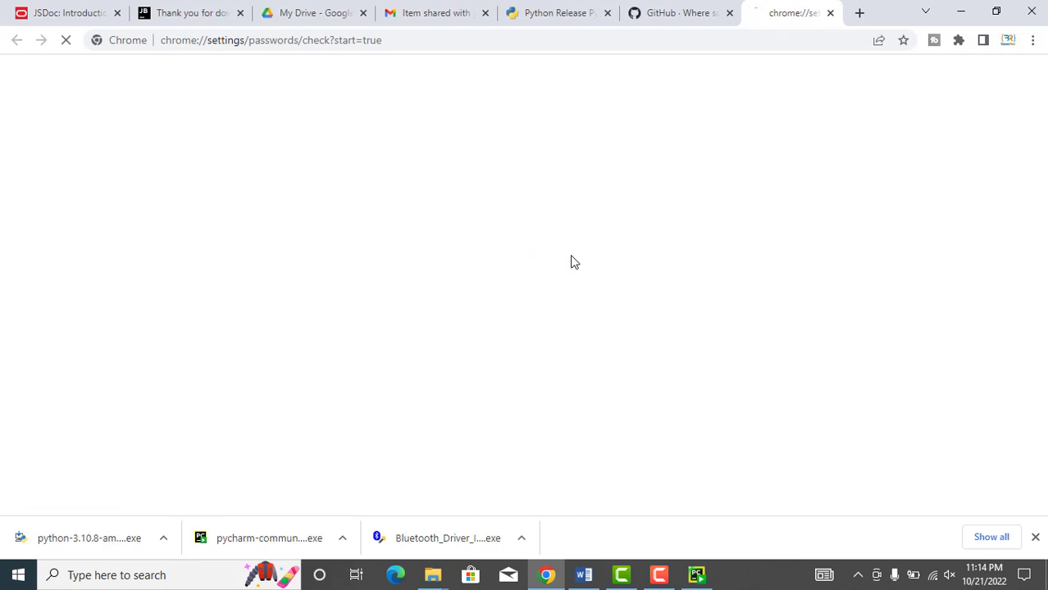
{"action": "left_click", "coordinate": [671, 8]}
{"action": "left_click", "coordinate": [829, 13]}
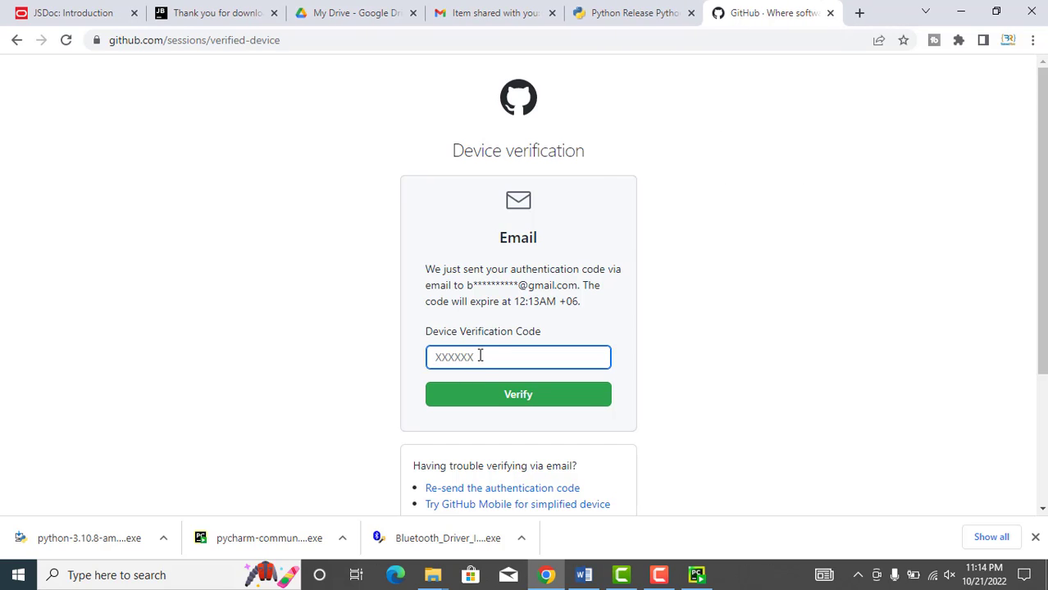
Open Gmail from Google Drive to get GitHub's emailed device verification code, and paste it into the Device Verification Code field
{"action": "left_click", "coordinate": [353, 12]}
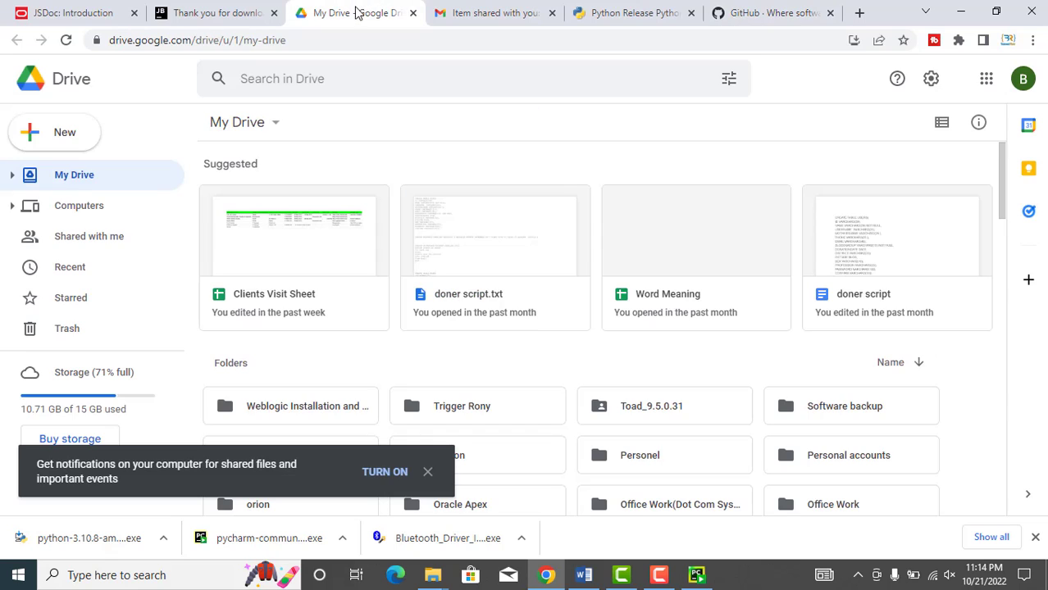
{"action": "left_click", "coordinate": [986, 79]}
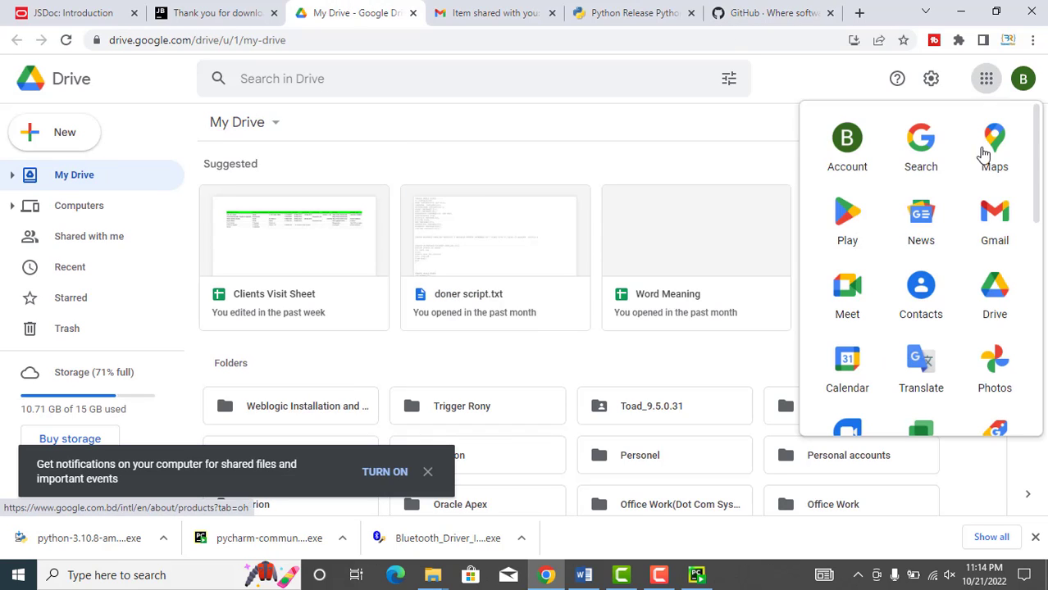
{"action": "left_click", "coordinate": [993, 214]}
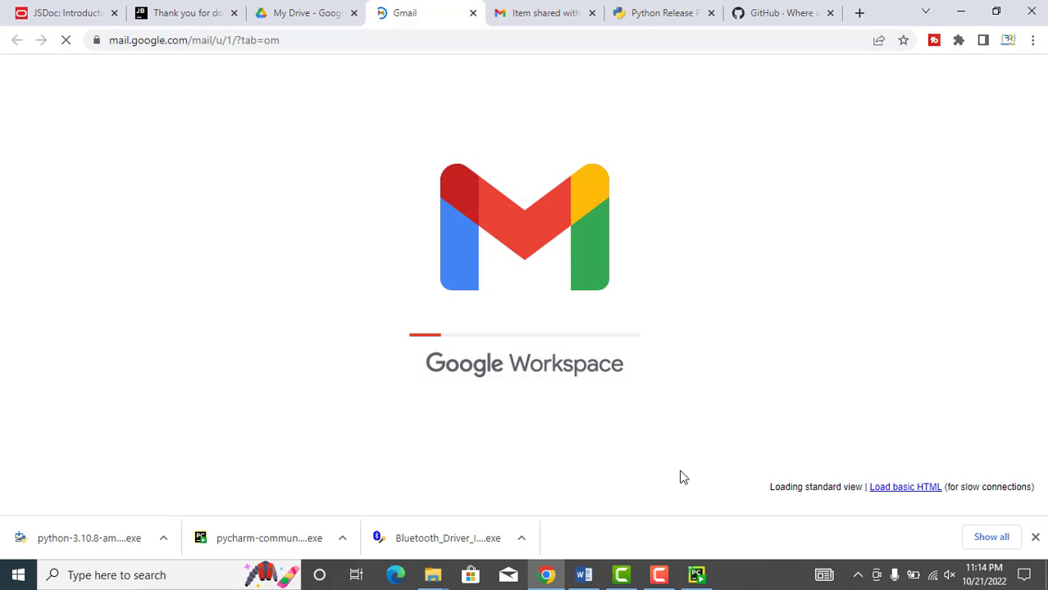
{"action": "left_click", "coordinate": [659, 575]}
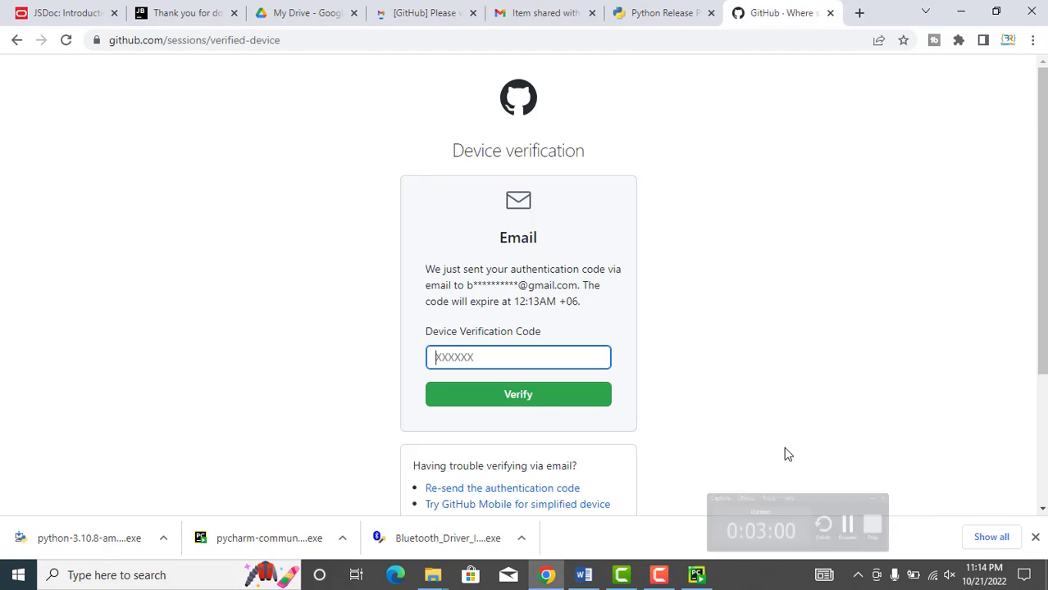
{"action": "key", "text": "ctrl+v"}
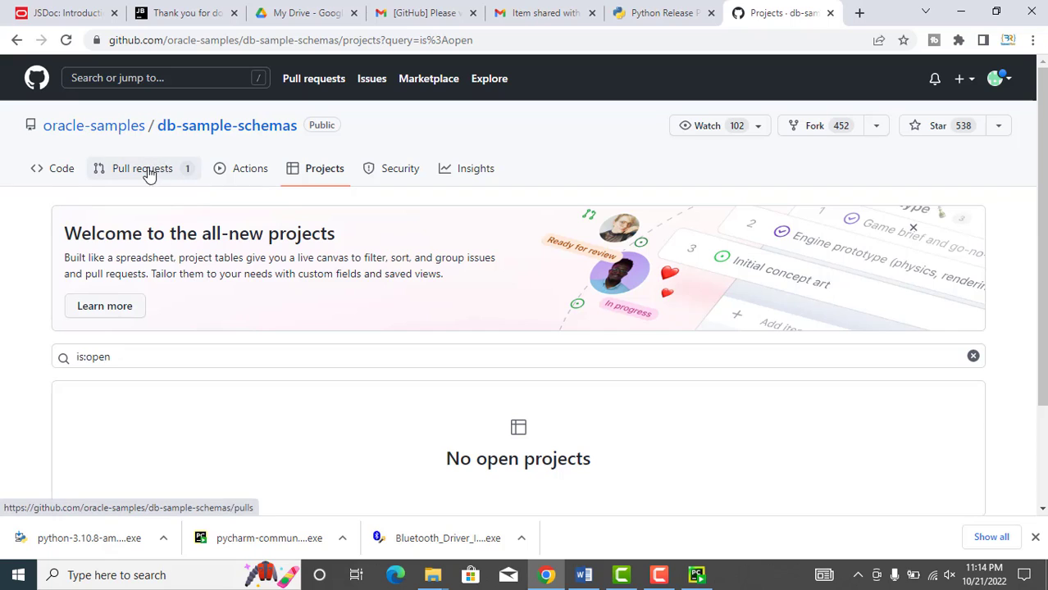
Open the Blood-Donation repository from the account's own repositories and copy its HTTPS clone URL
{"action": "left_click", "coordinate": [129, 132]}
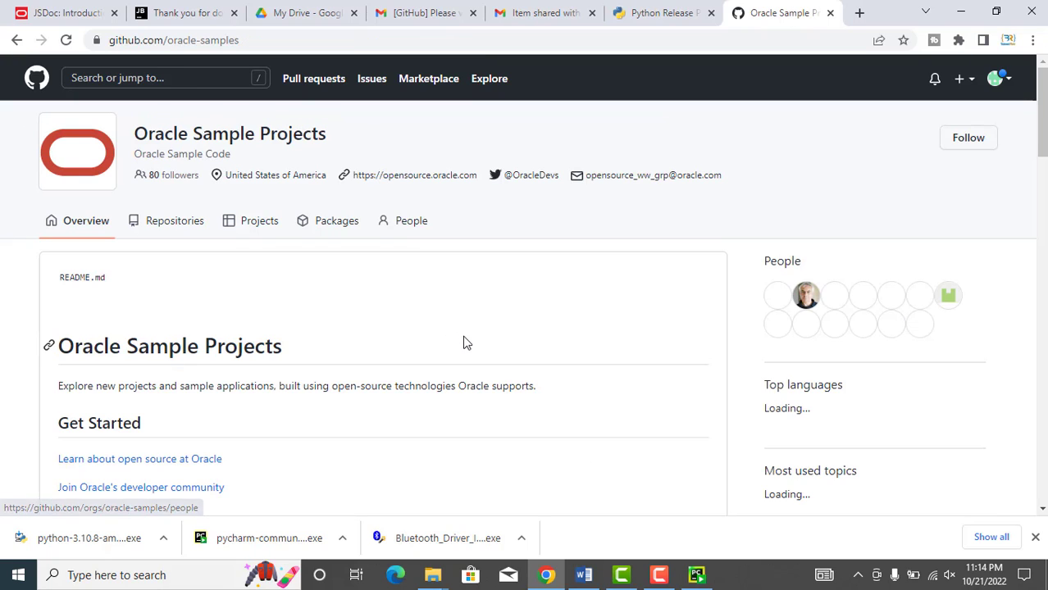
{"action": "left_click", "coordinate": [996, 78]}
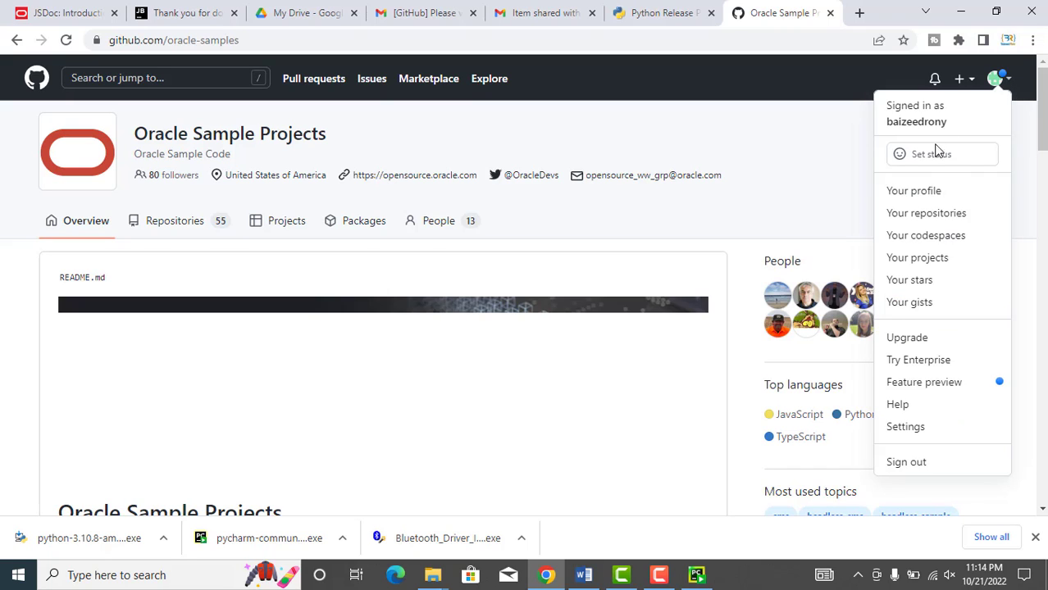
{"action": "left_click", "coordinate": [927, 195]}
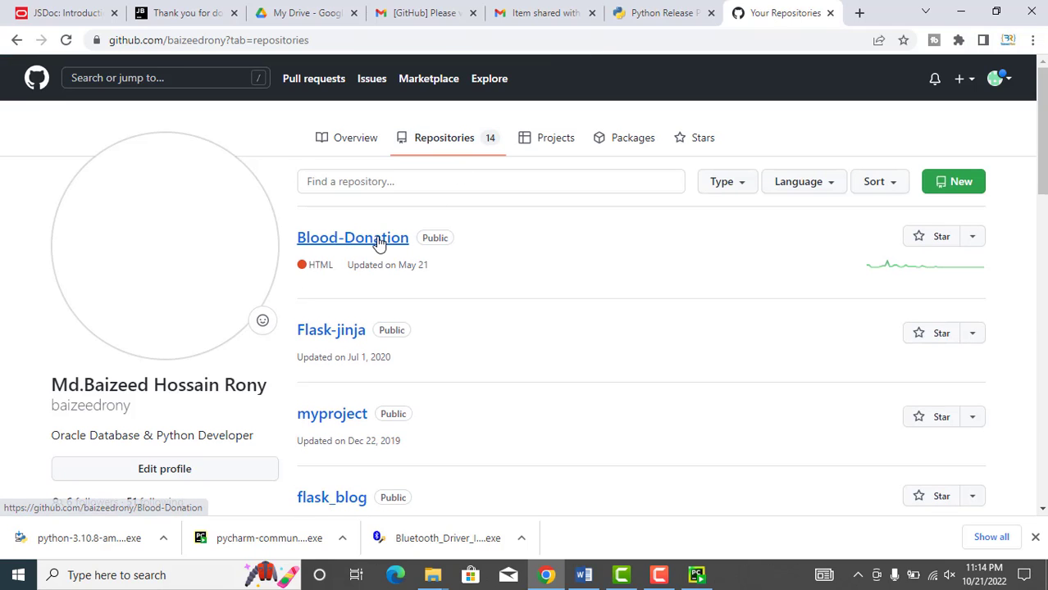
{"action": "left_click", "coordinate": [379, 244]}
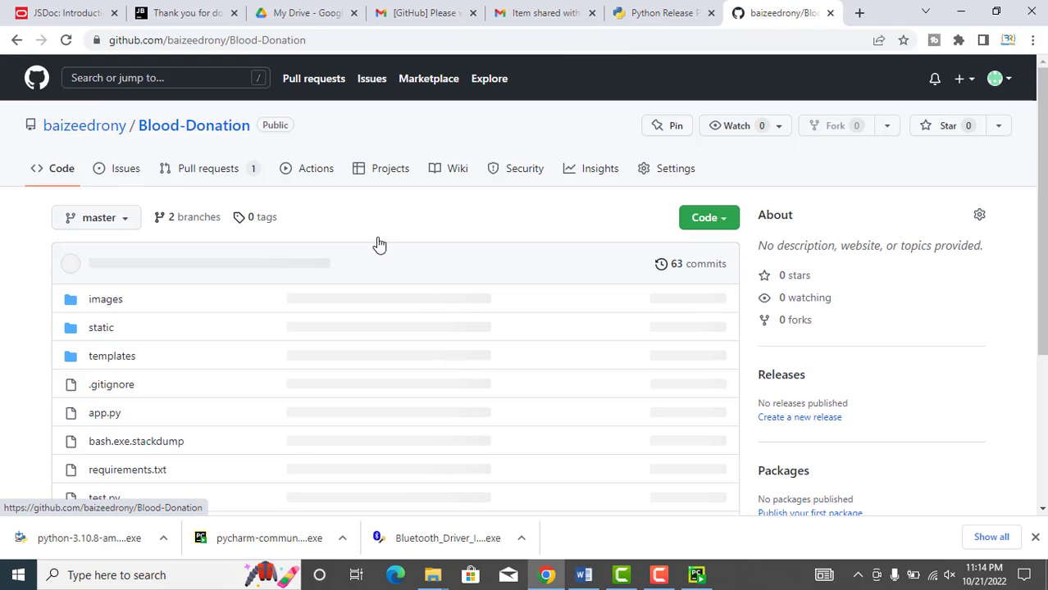
{"action": "left_click", "coordinate": [724, 220]}
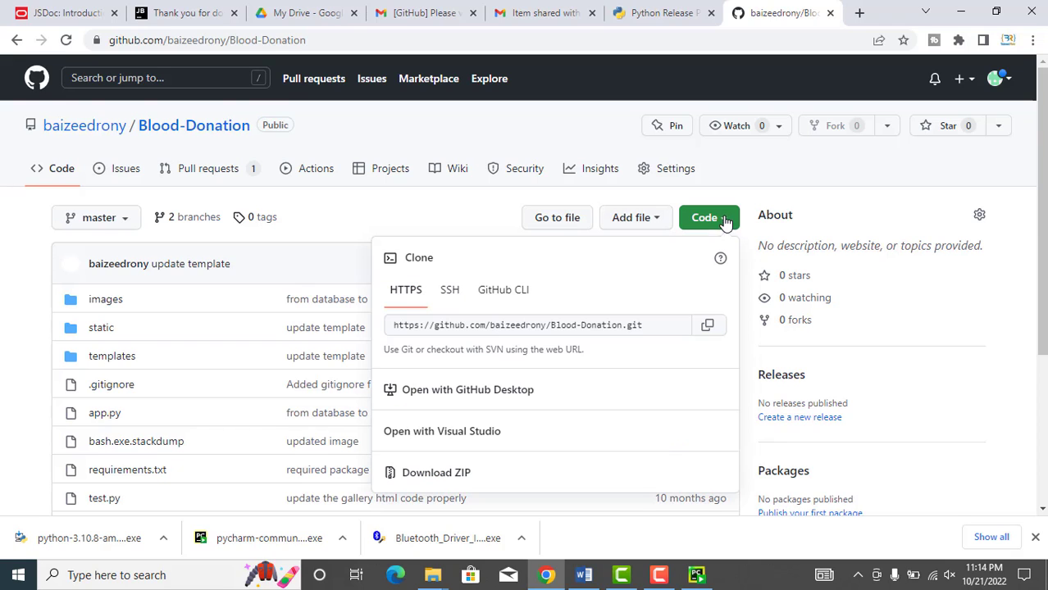
{"action": "left_click", "coordinate": [707, 328]}
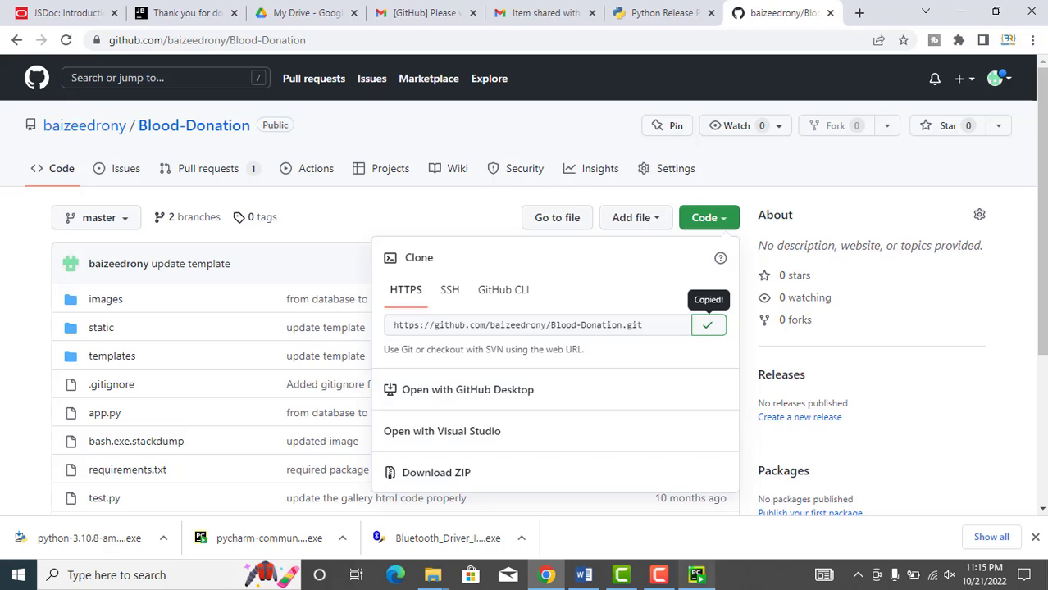
Return to the PyCharm Community Edition setup and finish it with the manual reboot option
{"action": "left_click", "coordinate": [696, 574]}
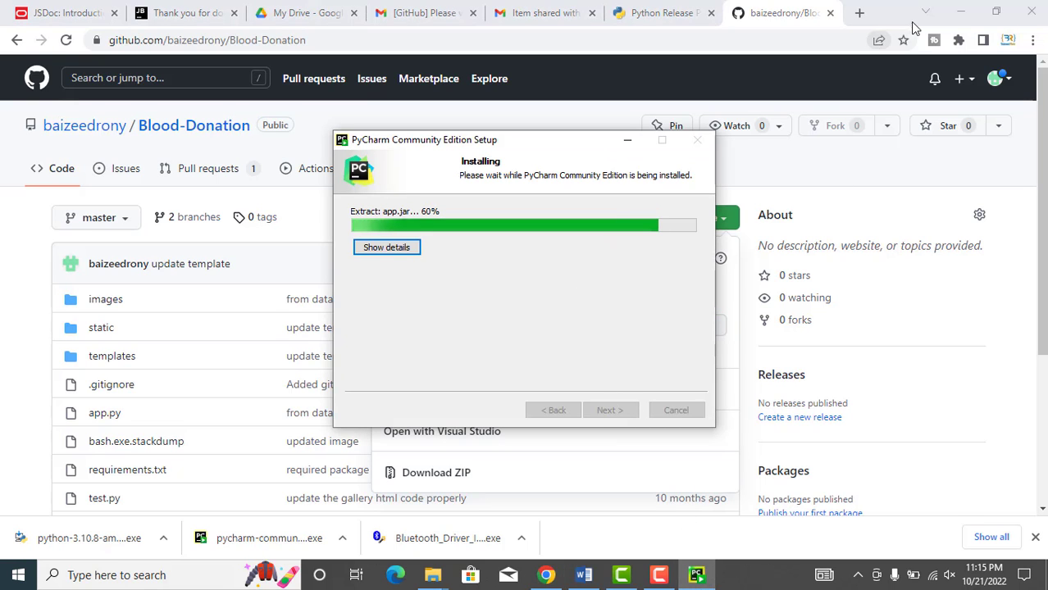
{"action": "left_click", "coordinate": [925, 12]}
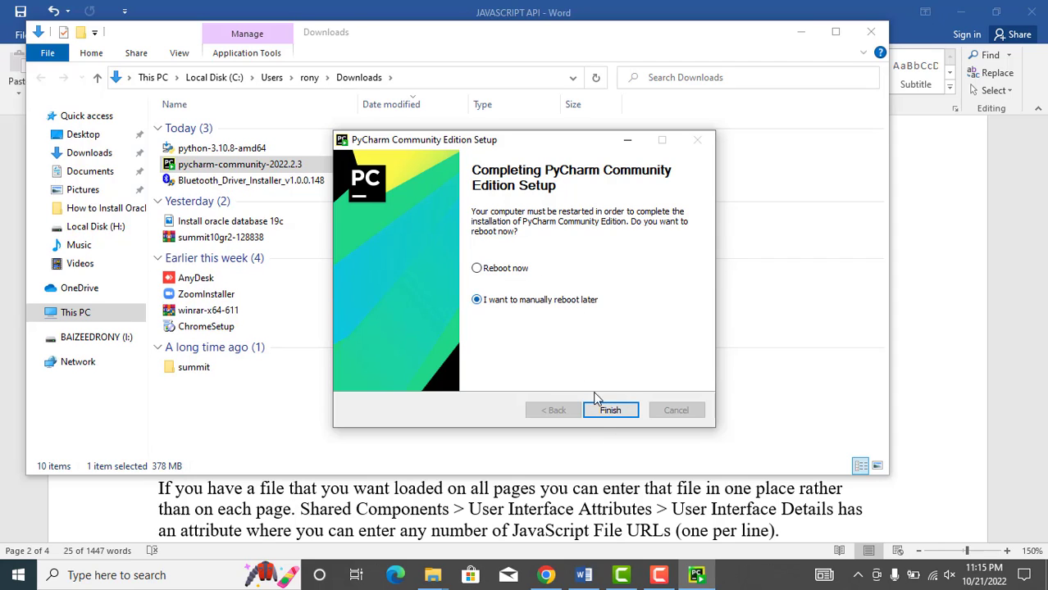
{"action": "left_click", "coordinate": [610, 412]}
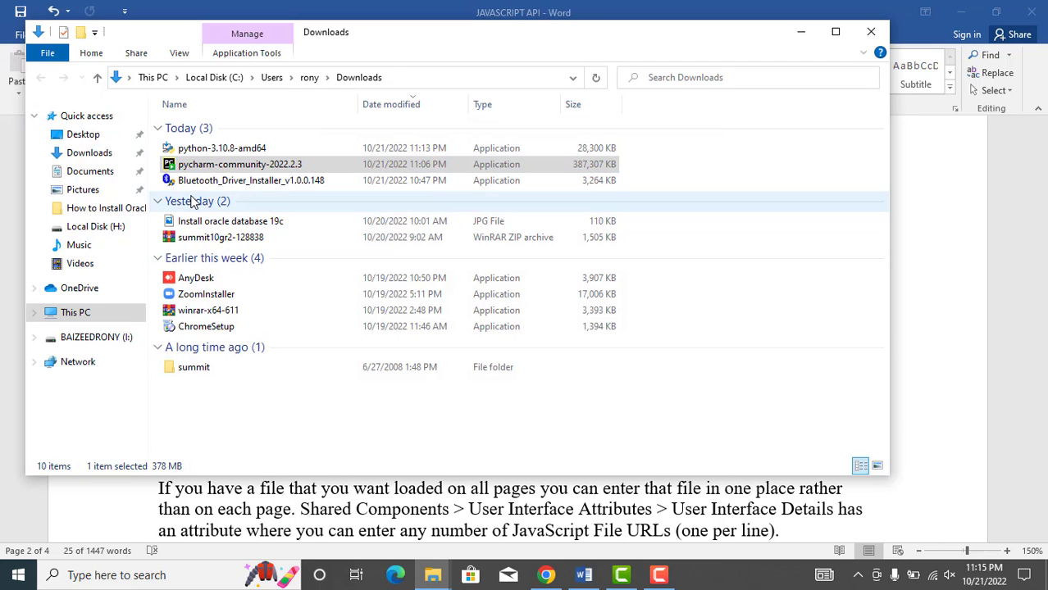
Run the python-3.10.8-amd64 installer as administrator and install Python with the default settings
{"action": "left_click", "coordinate": [194, 151]}
{"action": "right_click", "coordinate": [194, 151]}
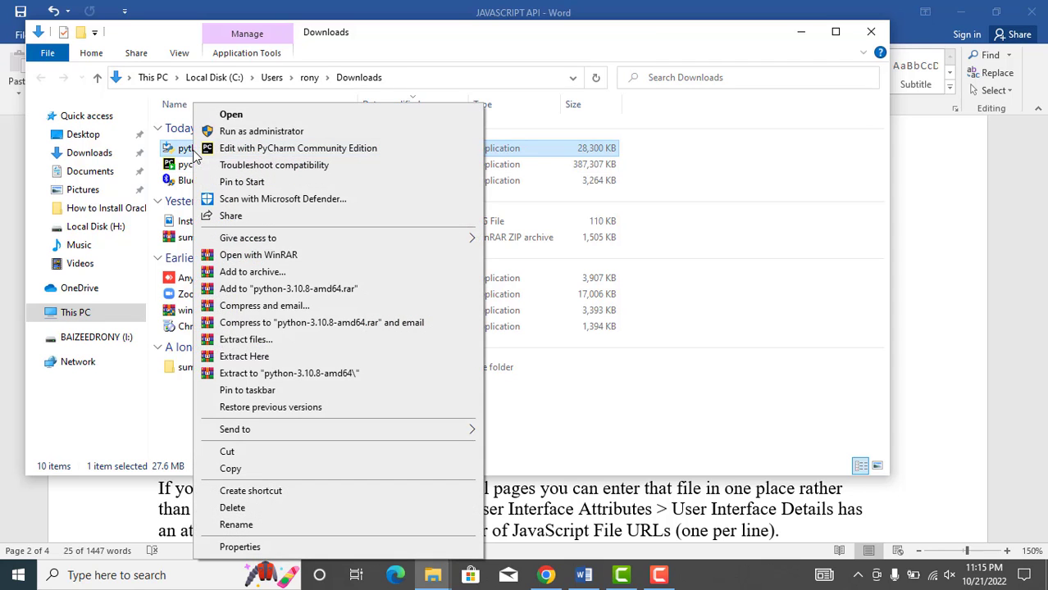
{"action": "left_click", "coordinate": [266, 132]}
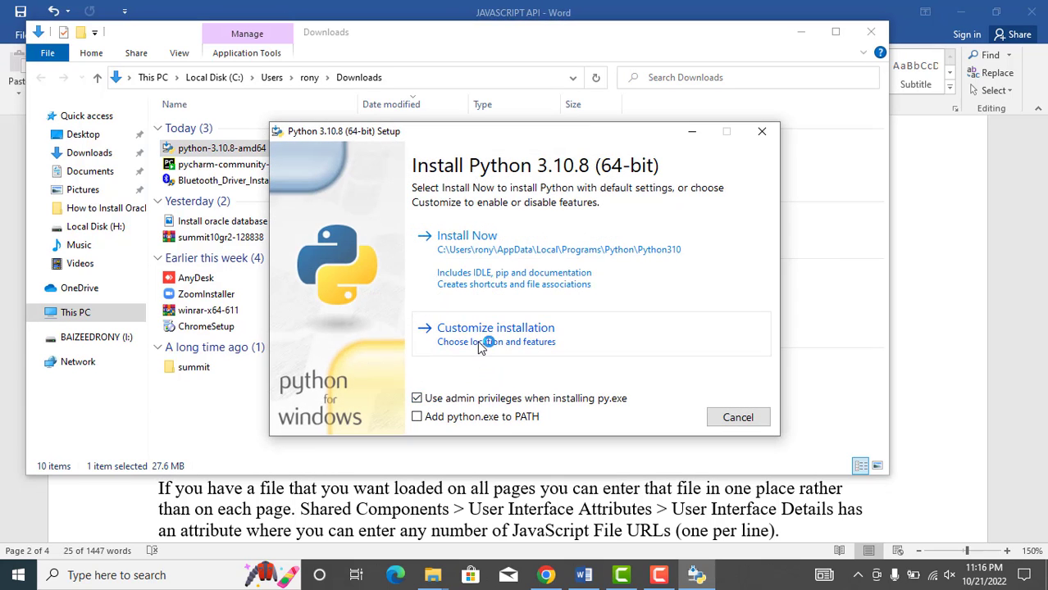
{"action": "left_click", "coordinate": [480, 251]}
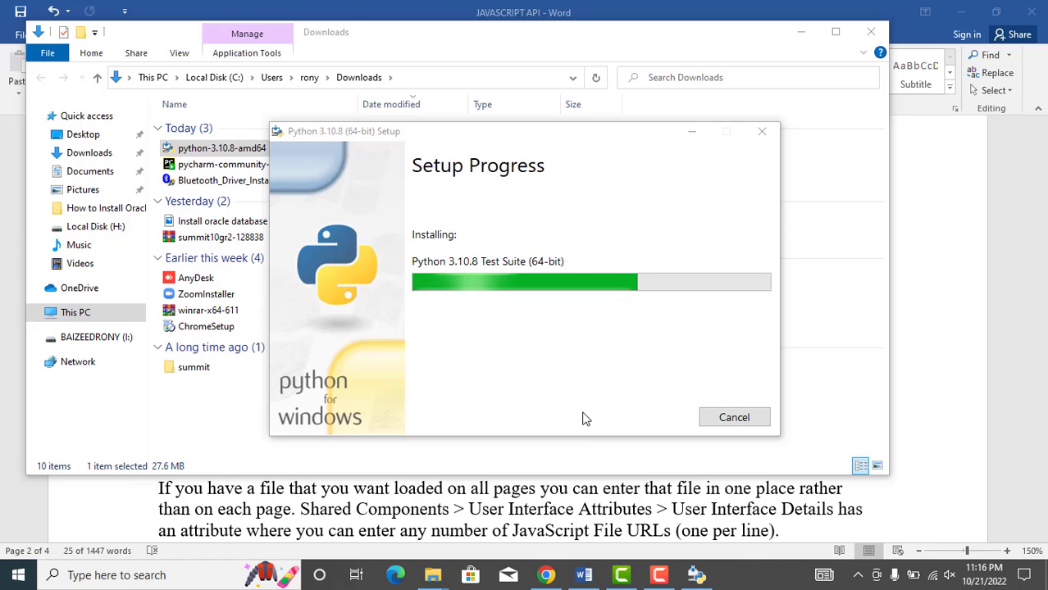
Minimize the Word document and the other folder window behind the Python setup
{"action": "left_click", "coordinate": [955, 16]}
{"action": "left_click", "coordinate": [957, 13]}
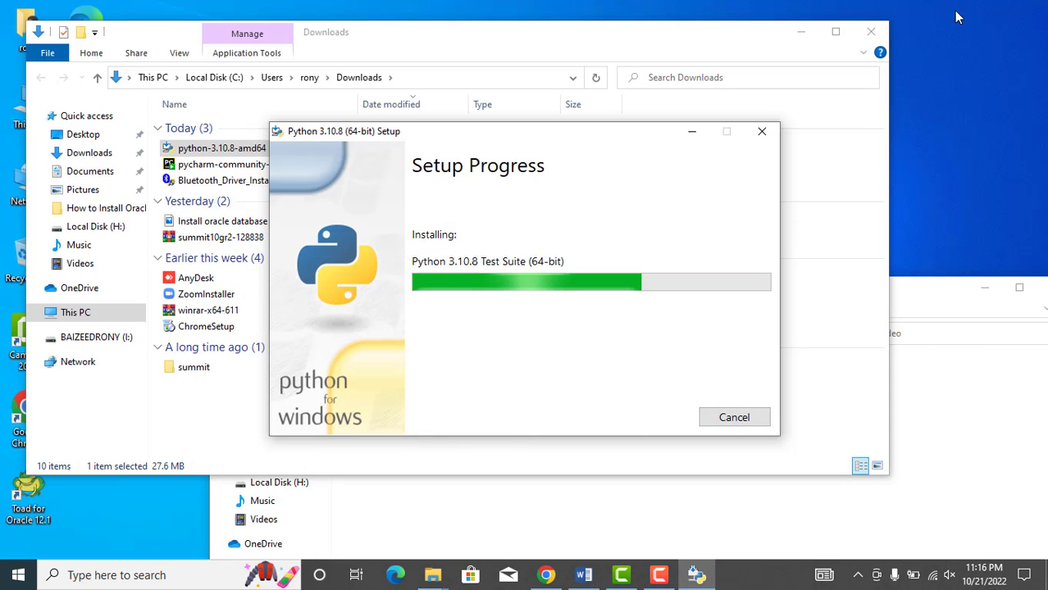
{"action": "left_click", "coordinate": [980, 295]}
{"action": "left_click", "coordinate": [982, 291]}
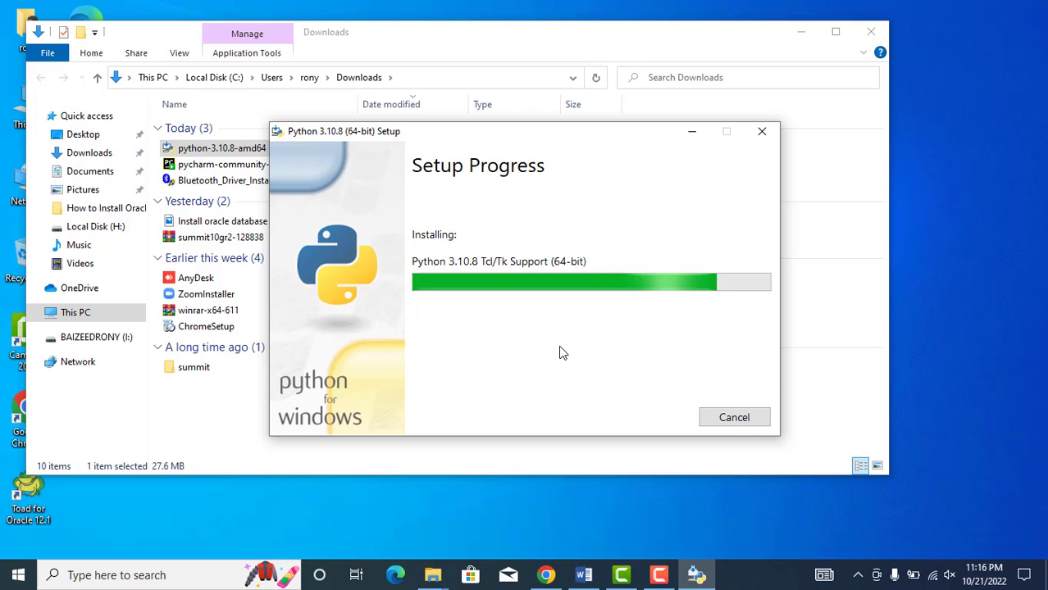
Refresh the desktop and close the completed Python 3.10.8 setup
{"action": "right_click", "coordinate": [948, 266]}
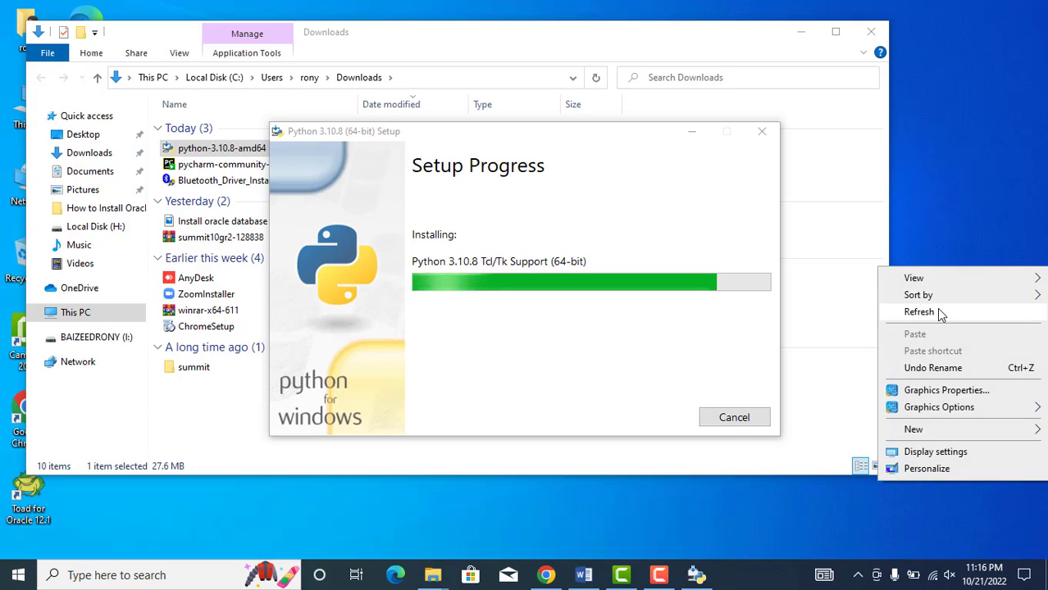
{"action": "left_click", "coordinate": [938, 310]}
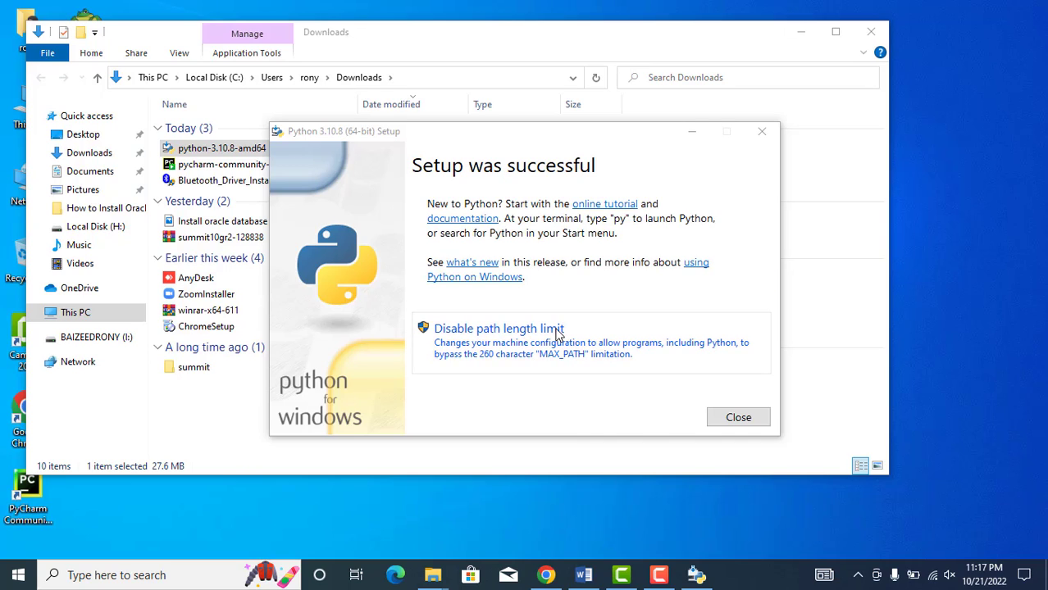
{"action": "left_click", "coordinate": [738, 417]}
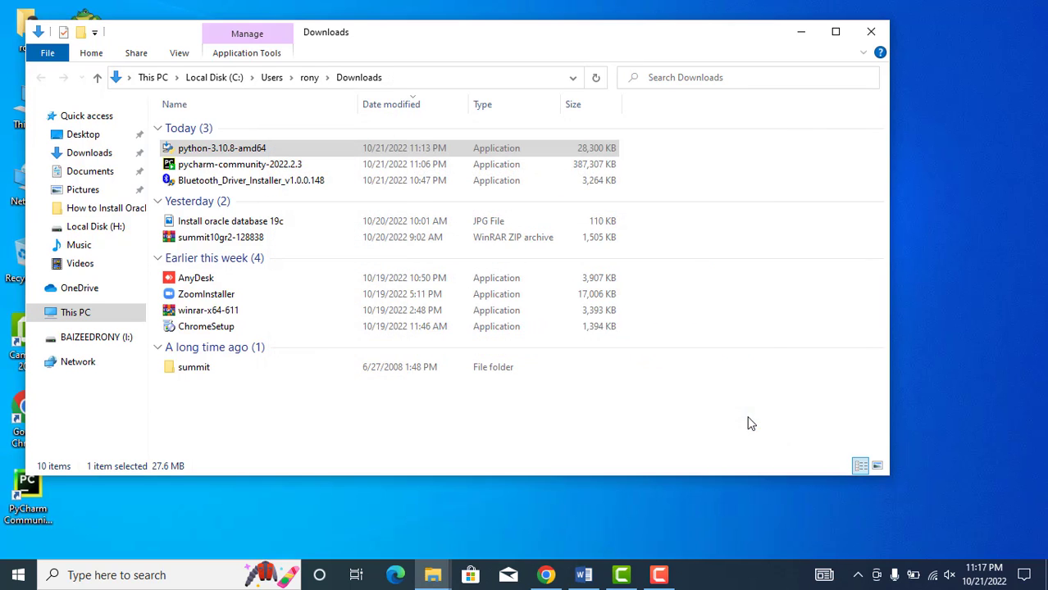
Close the Downloads folder window and run PyCharm Community Edition 2022.2.3 as administrator
{"action": "left_click", "coordinate": [862, 36]}
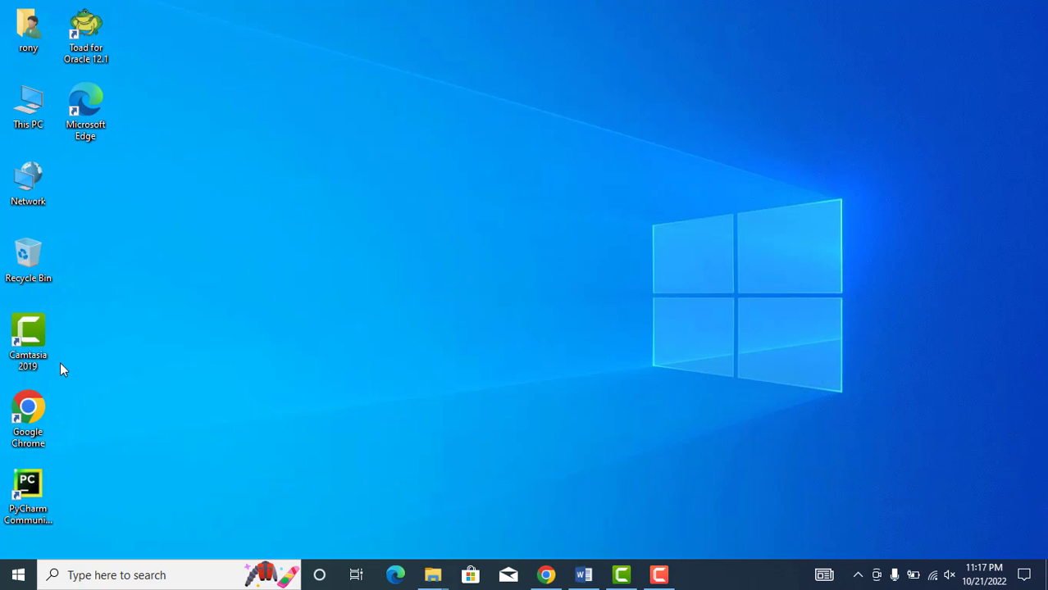
{"action": "right_click", "coordinate": [37, 487]}
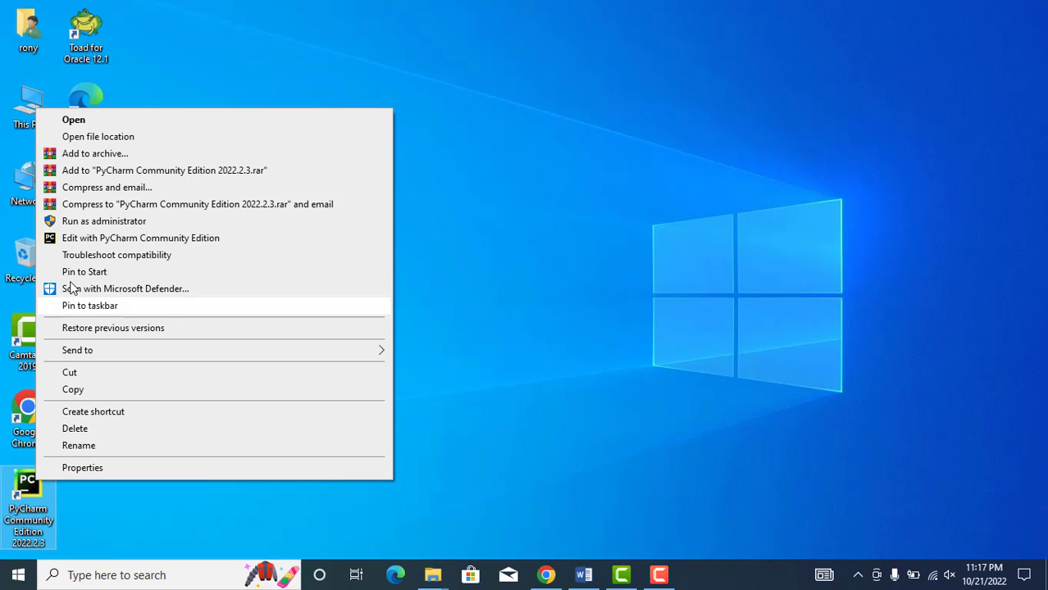
{"action": "left_click", "coordinate": [80, 221]}
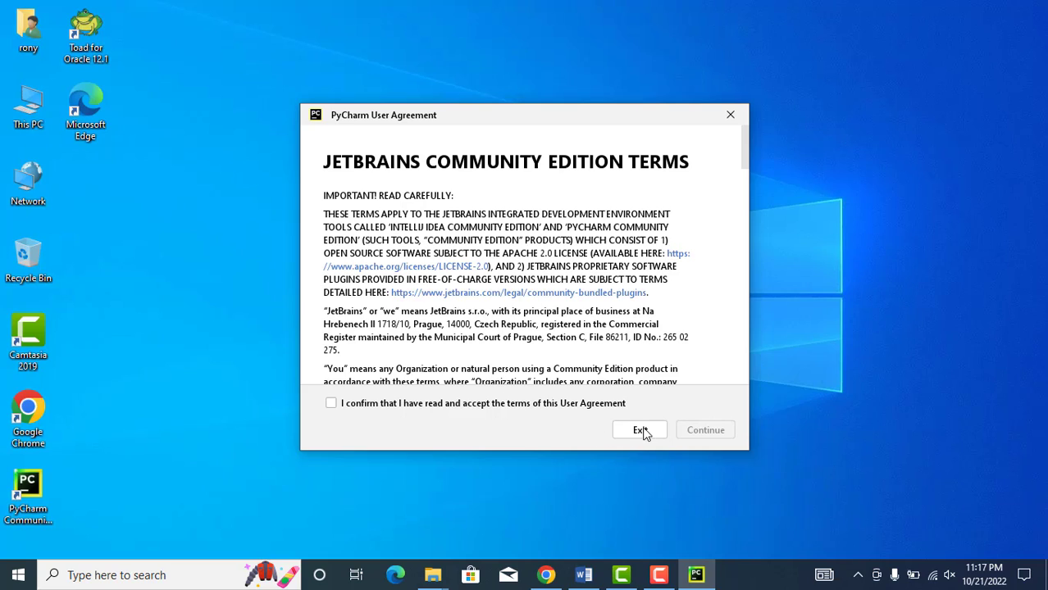
Accept the PyCharm User Agreement and decline to send anonymous statistics
{"action": "left_click", "coordinate": [391, 407]}
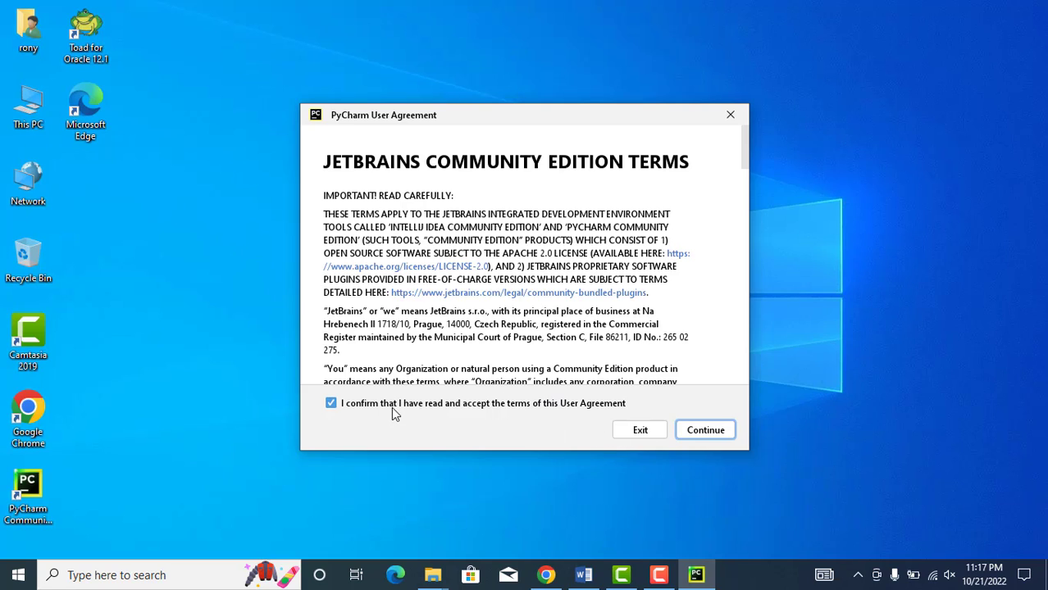
{"action": "left_click", "coordinate": [720, 438]}
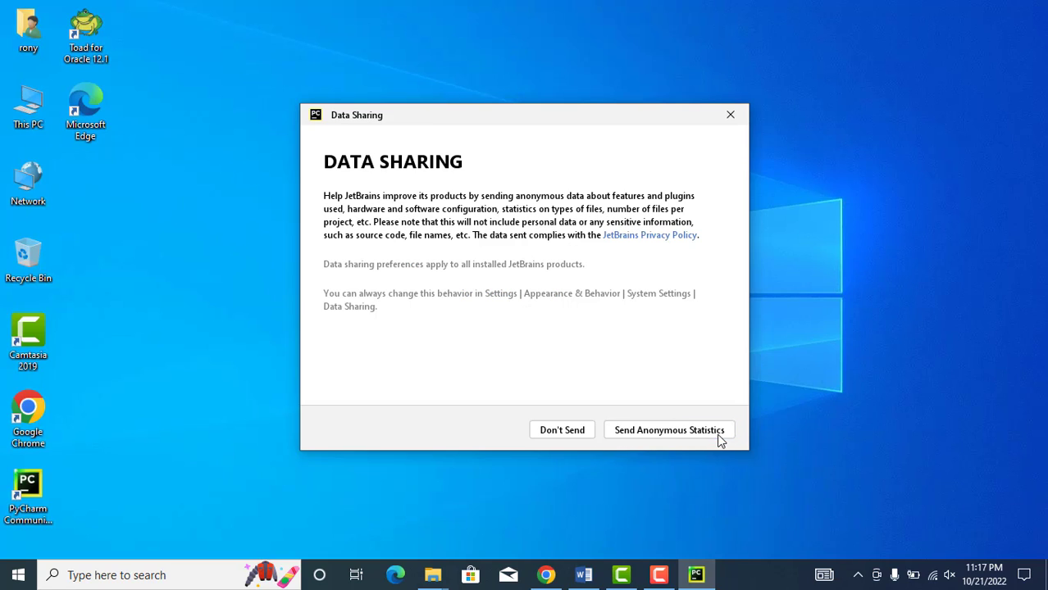
{"action": "left_click", "coordinate": [561, 431]}
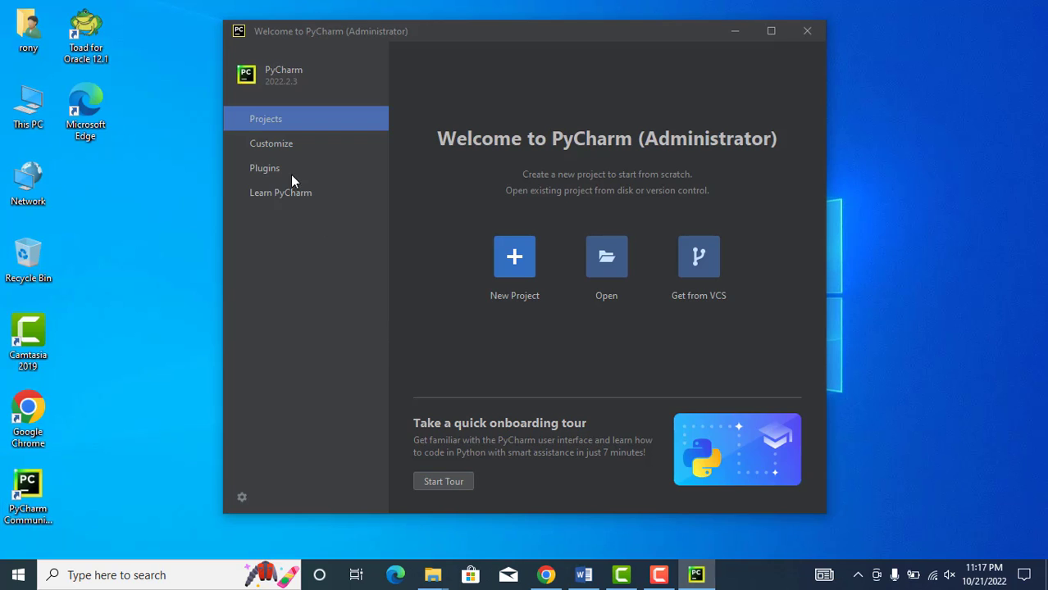
Set up getting a project from version control with the Blood-Donation.git GitHub URL, and download and install the missing Git
{"action": "left_click", "coordinate": [700, 280]}
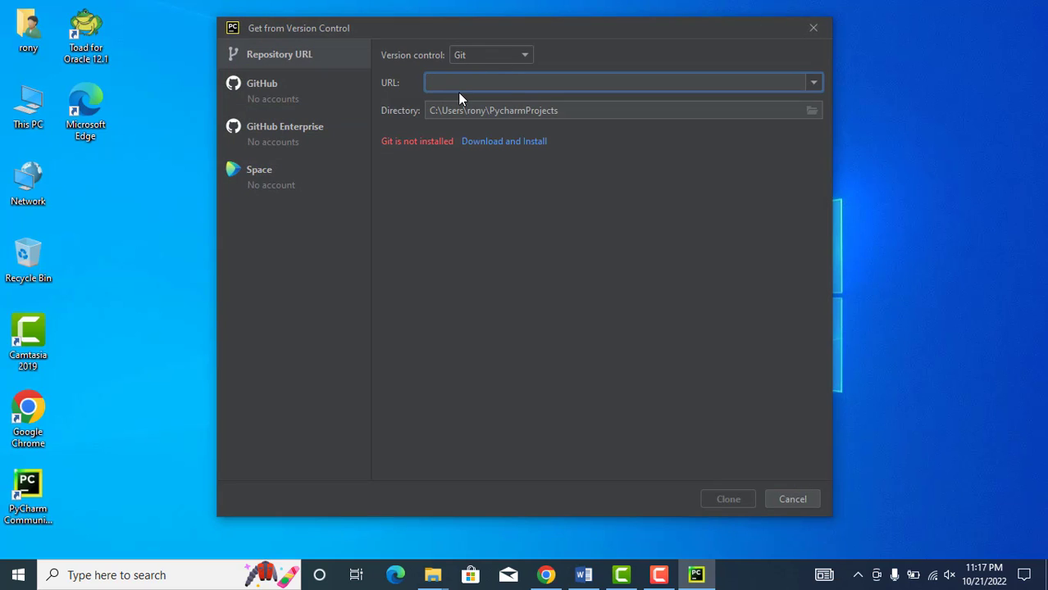
{"action": "type", "text": "https://github.com/baizeedrony/Blood-Donation.git"}
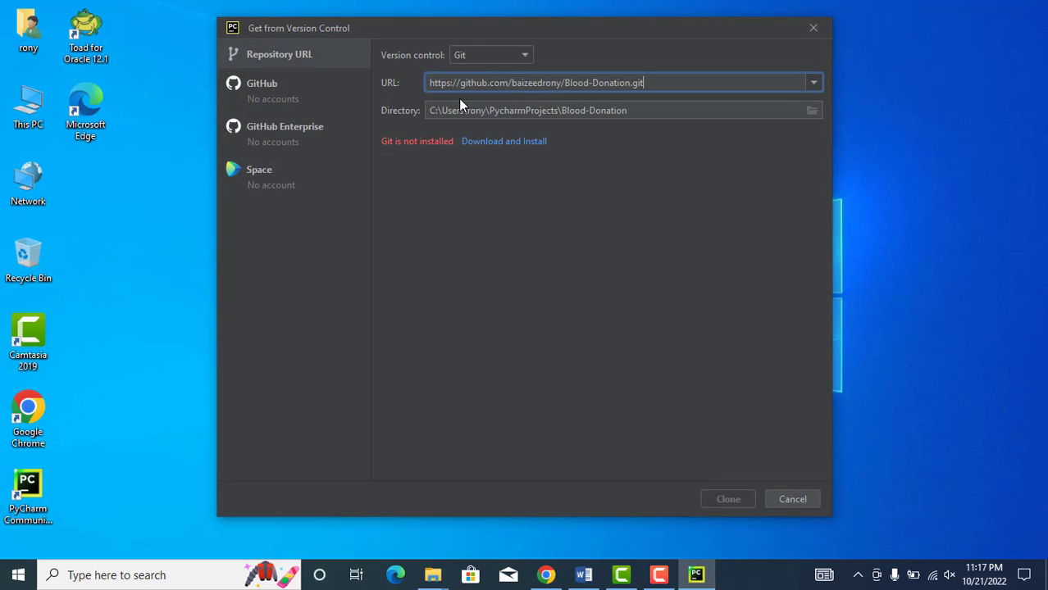
{"action": "left_click", "coordinate": [498, 143]}
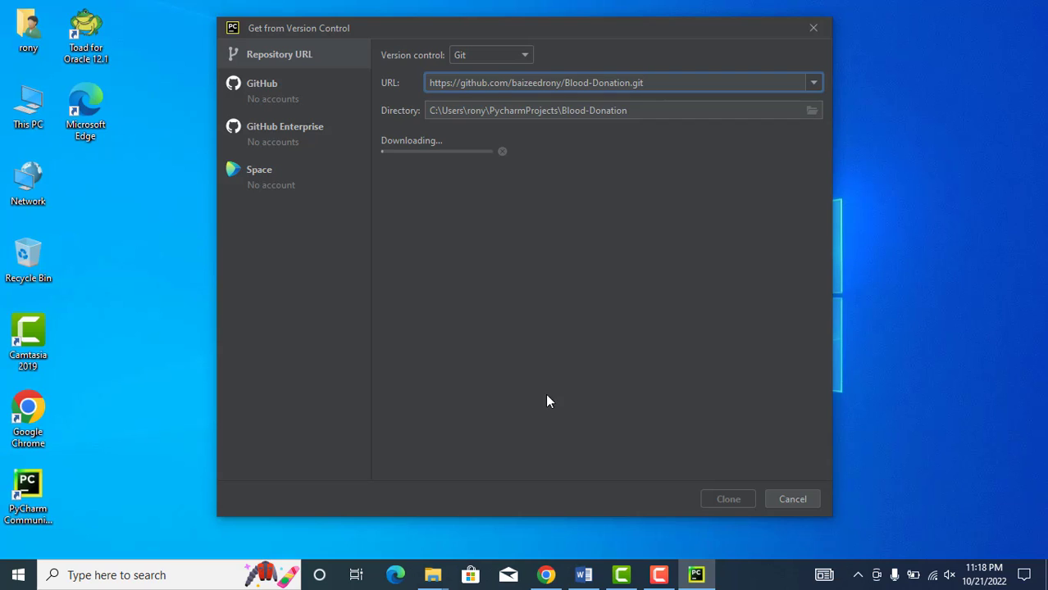
{"action": "left_click", "coordinate": [658, 575]}
{"action": "left_click", "coordinate": [975, 505]}
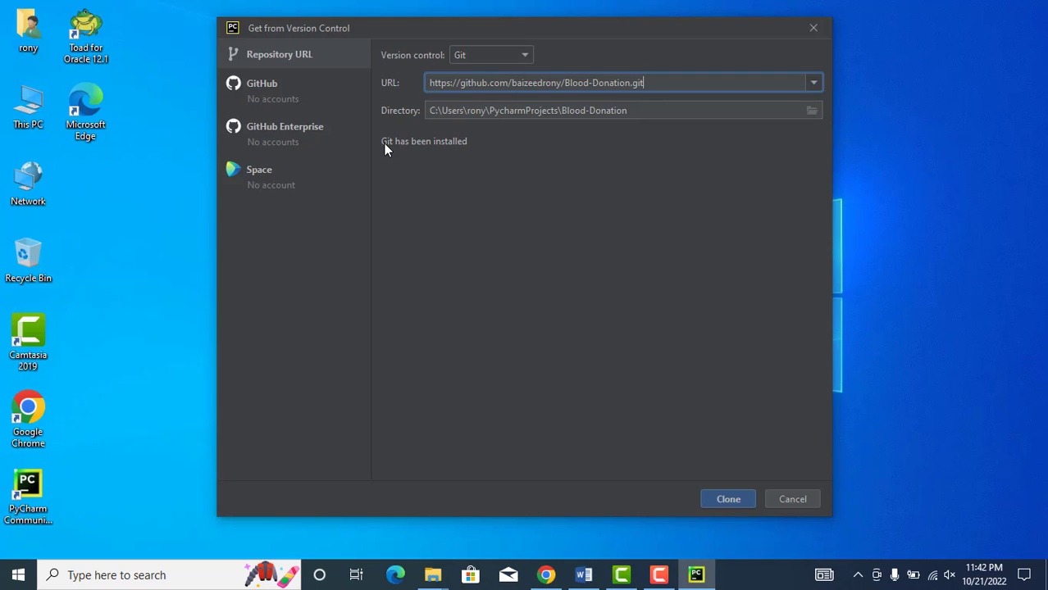
Clone the Blood-Donation repository into the Blood-Donation folder under PycharmProjects
{"action": "left_click", "coordinate": [728, 499]}
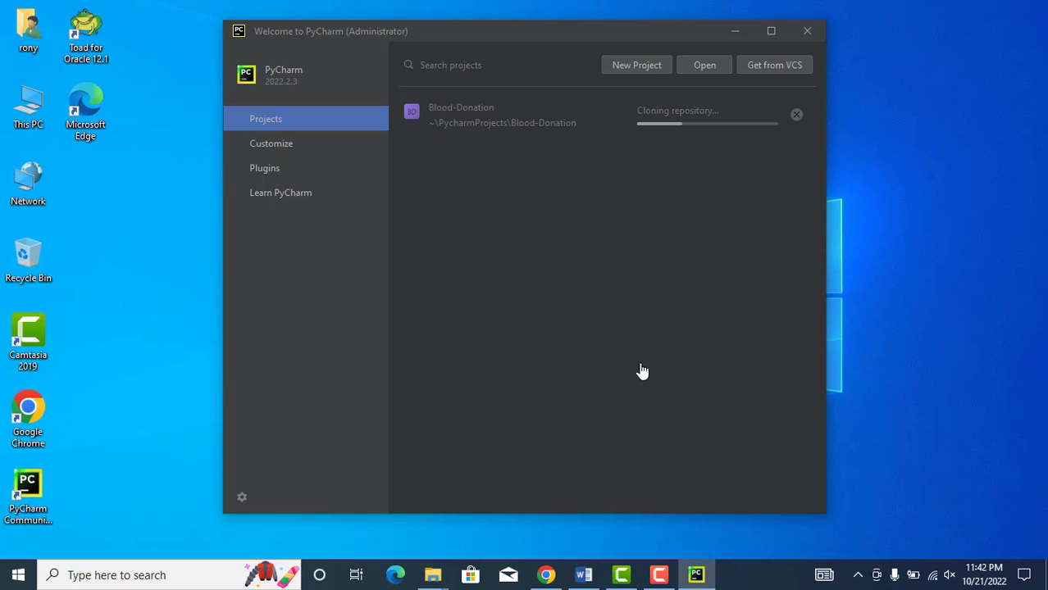
{"action": "left_click", "coordinate": [658, 575]}
{"action": "left_click", "coordinate": [963, 521]}
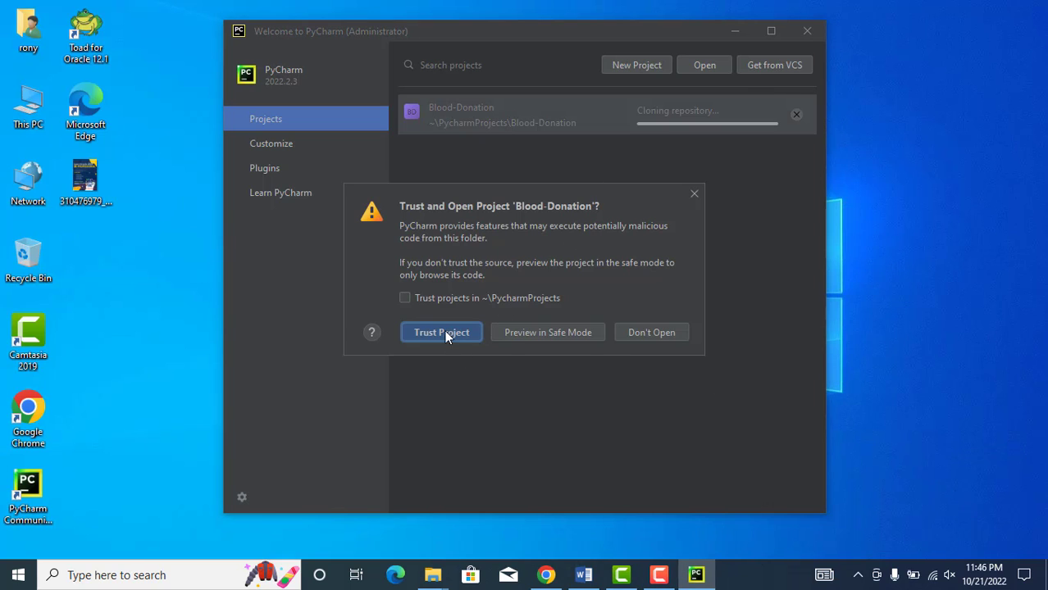
Trust the cloned Blood-Donation project and create its venv virtual environment from requirements.txt with the Python310 base interpreter
{"action": "left_click", "coordinate": [446, 335]}
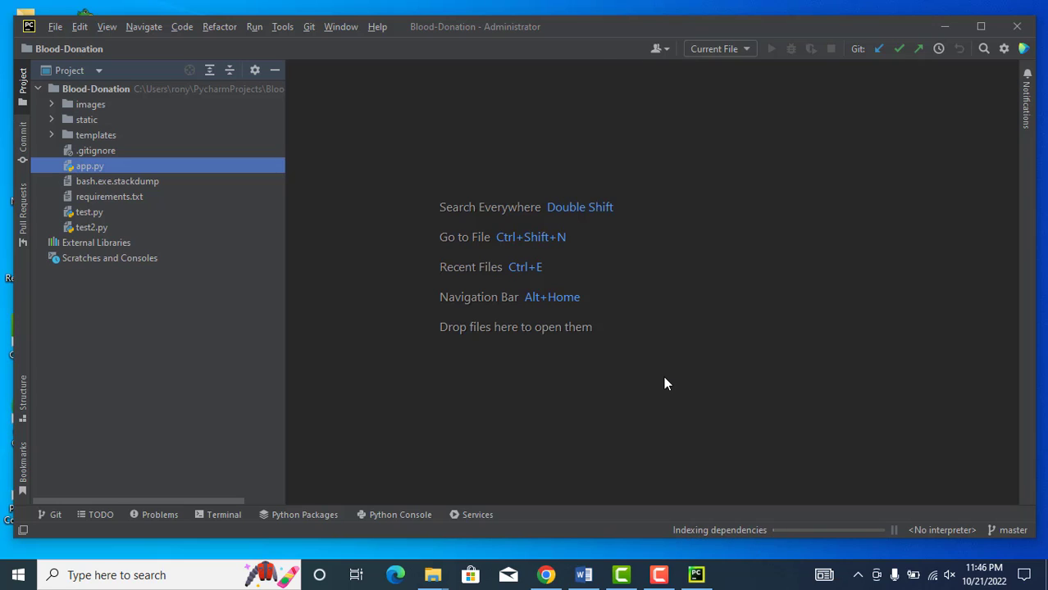
{"action": "left_click", "coordinate": [986, 26]}
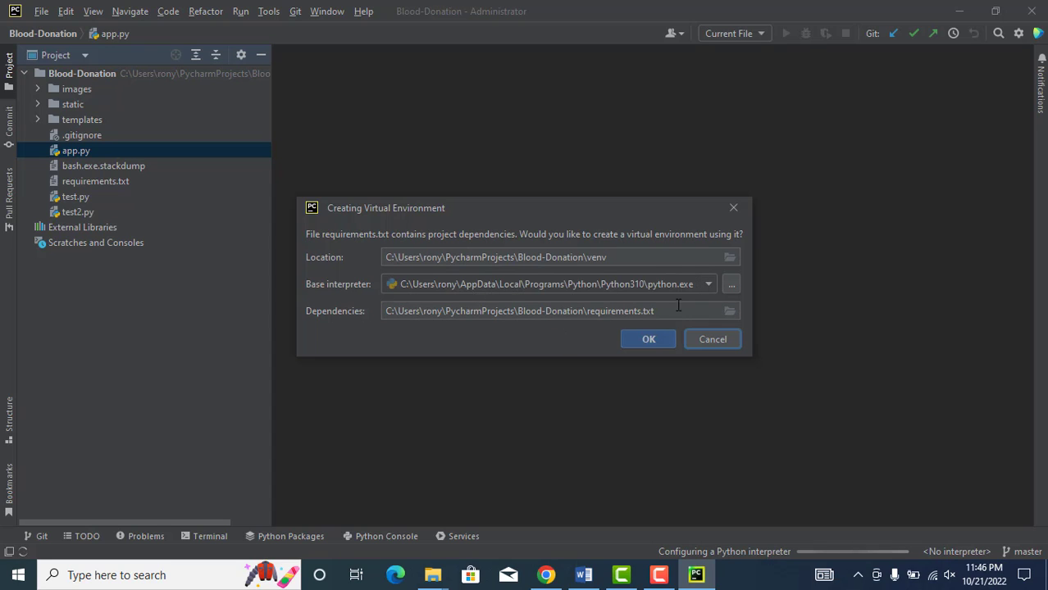
{"action": "left_click", "coordinate": [645, 338]}
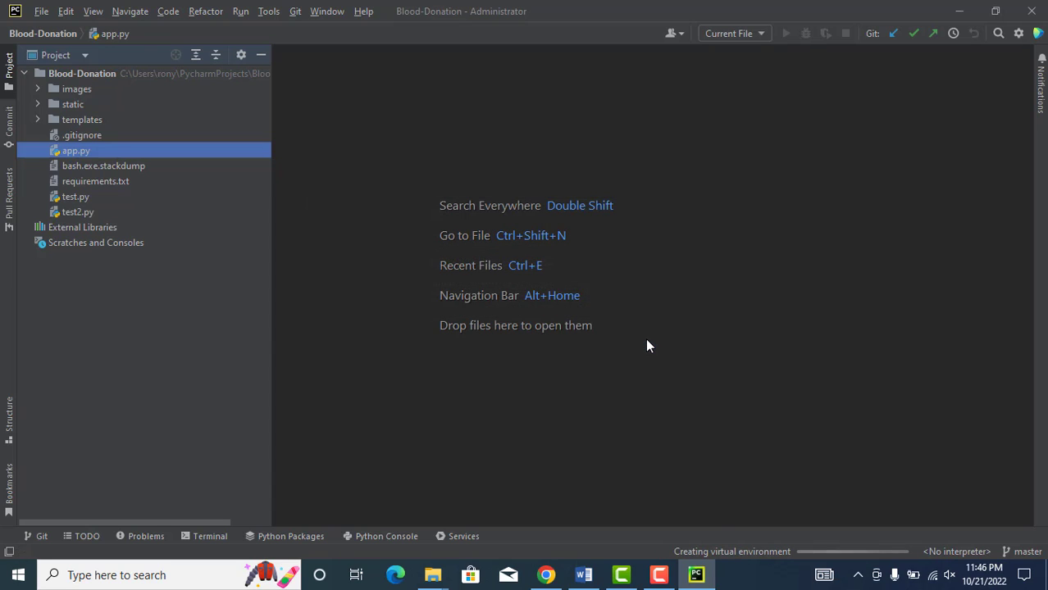